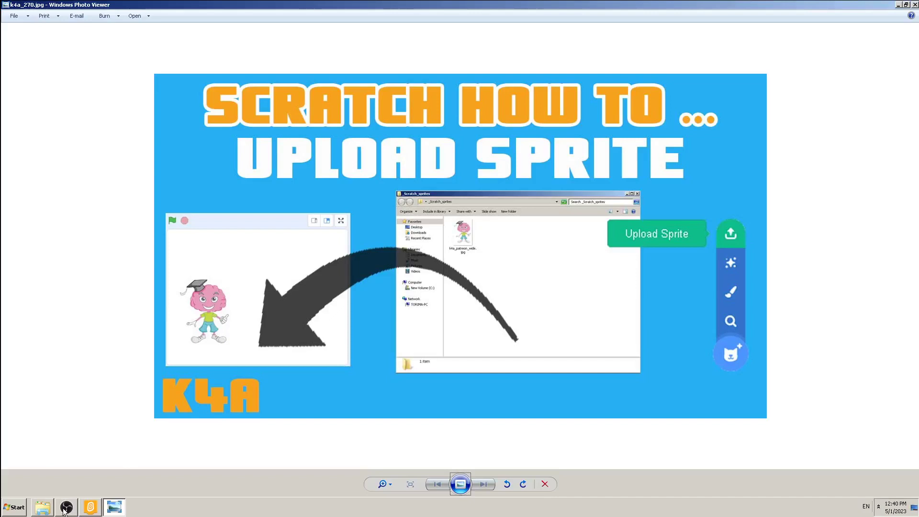
Move the Scratch taskbar button to a new slot and switch to Scratch Desktop
drag(90, 507, 115, 508)
click(115, 508)
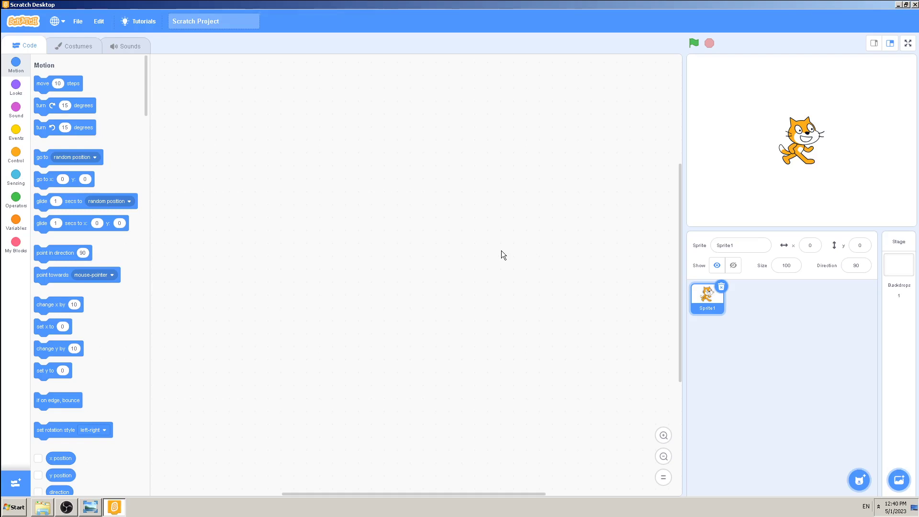
click(860, 481)
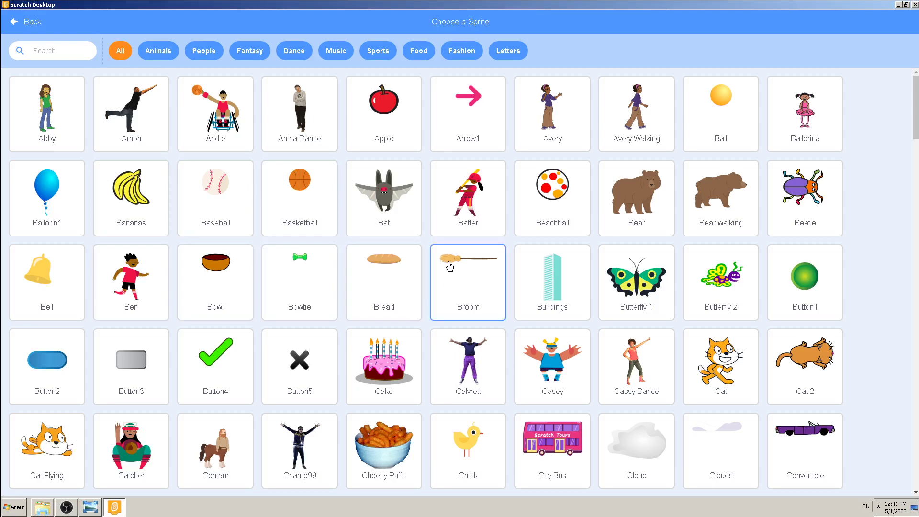
scroll(359, 257, down, 1)
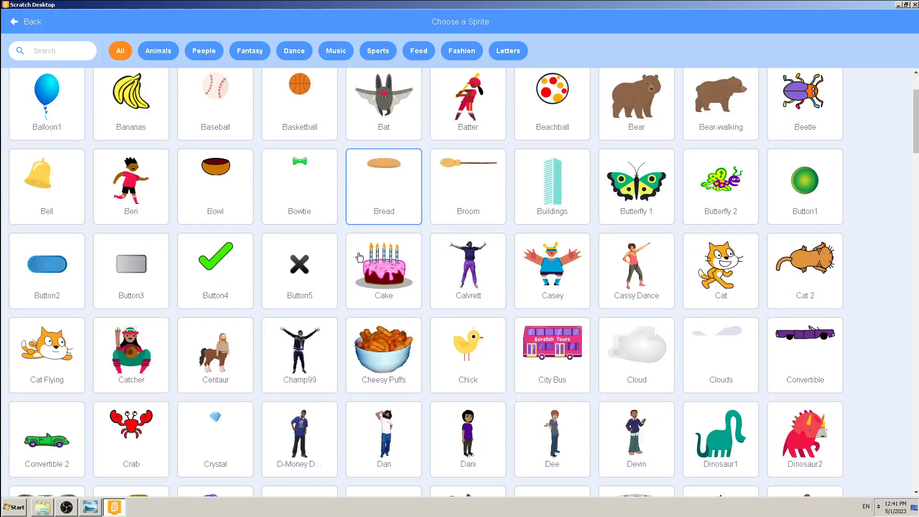
scroll(359, 257, down, 2)
scroll(358, 256, down, 1)
scroll(358, 254, down, 2)
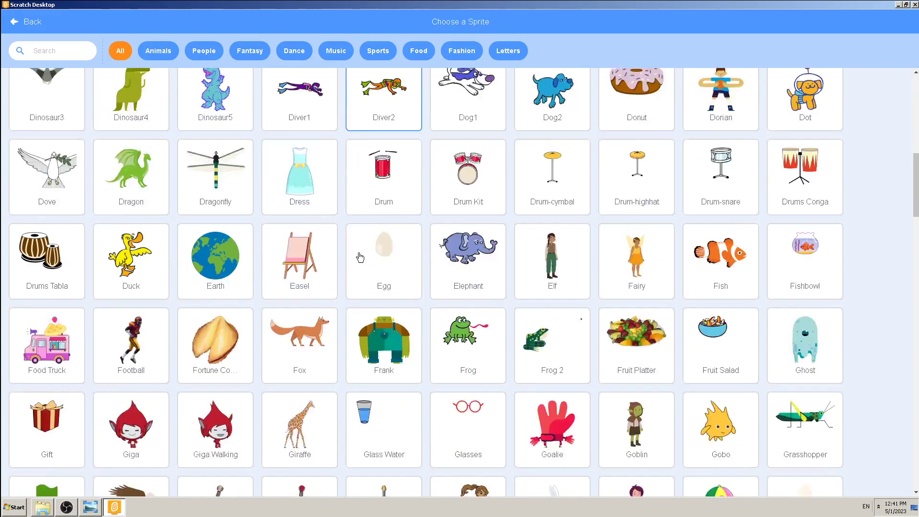
scroll(358, 255, down, 1)
scroll(358, 252, up, 6)
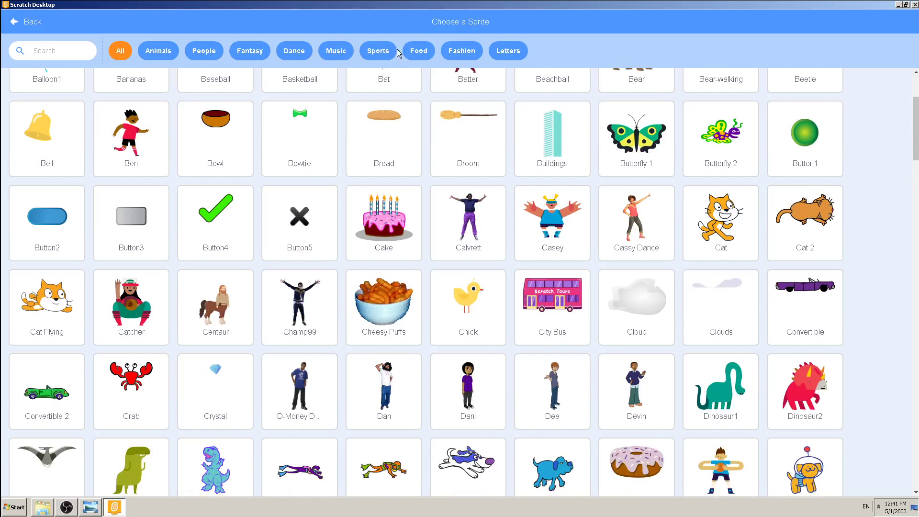
click(418, 51)
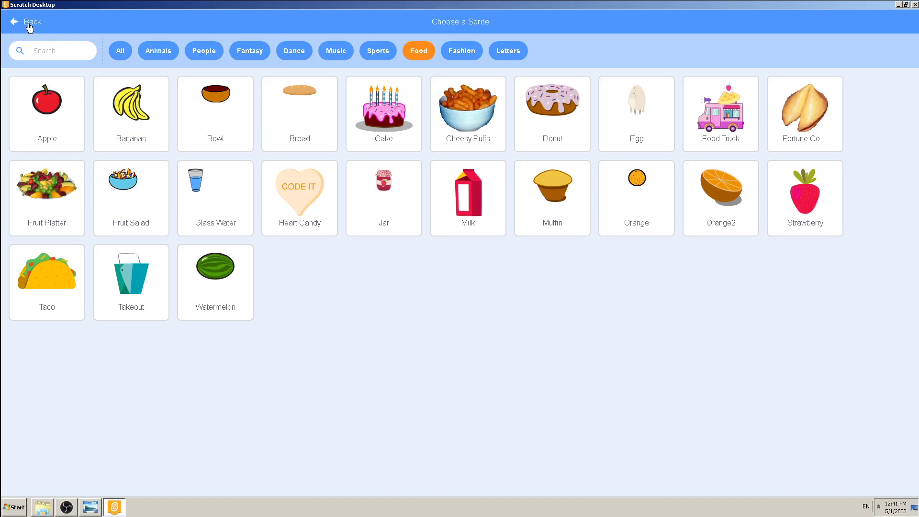
click(29, 23)
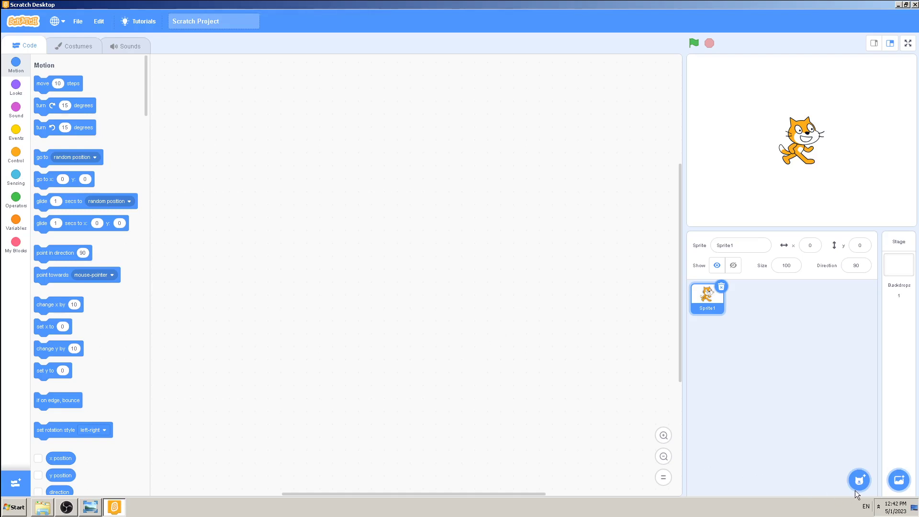
mouse_move(859, 479)
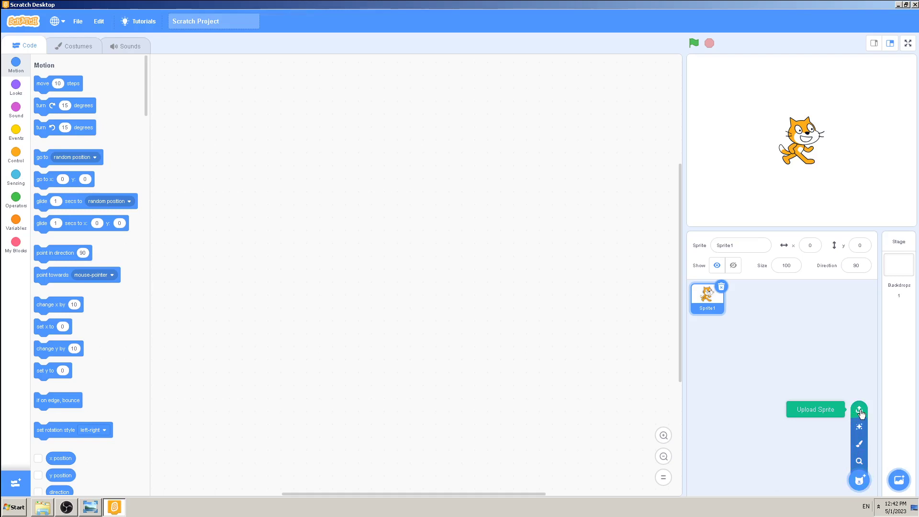
Start a sprite upload and move and resize the Open dialog
click(860, 411)
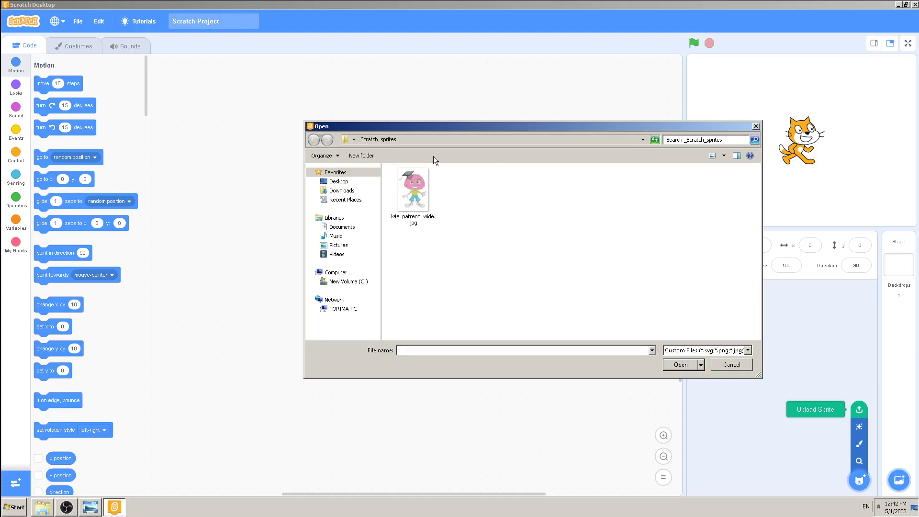
drag(458, 127, 364, 124)
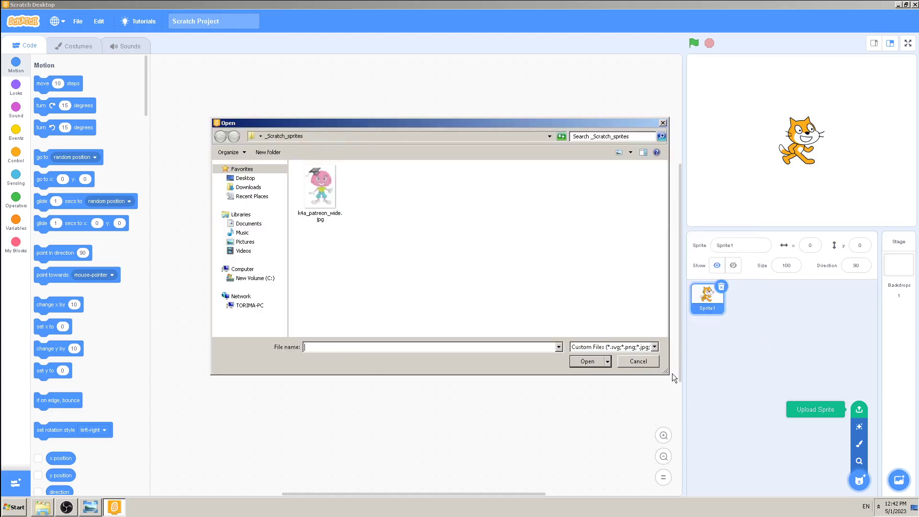
drag(670, 371, 571, 393)
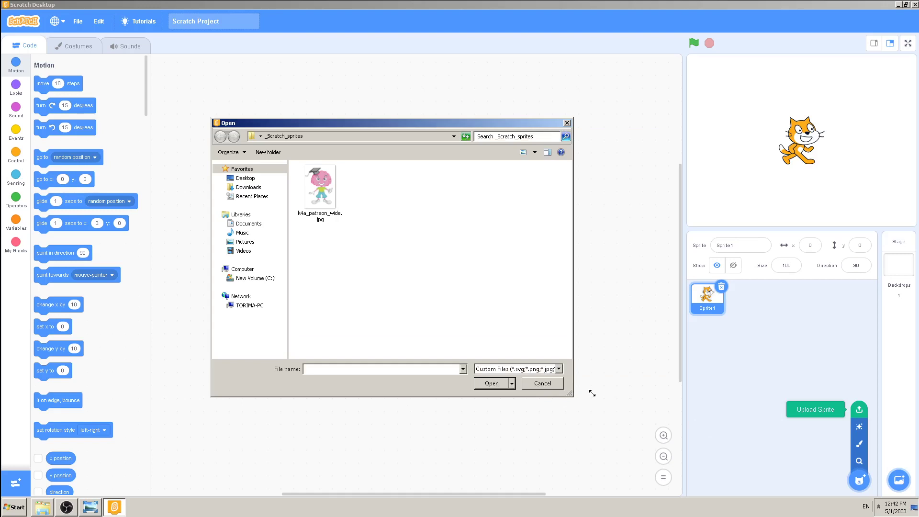
drag(571, 393, 596, 392)
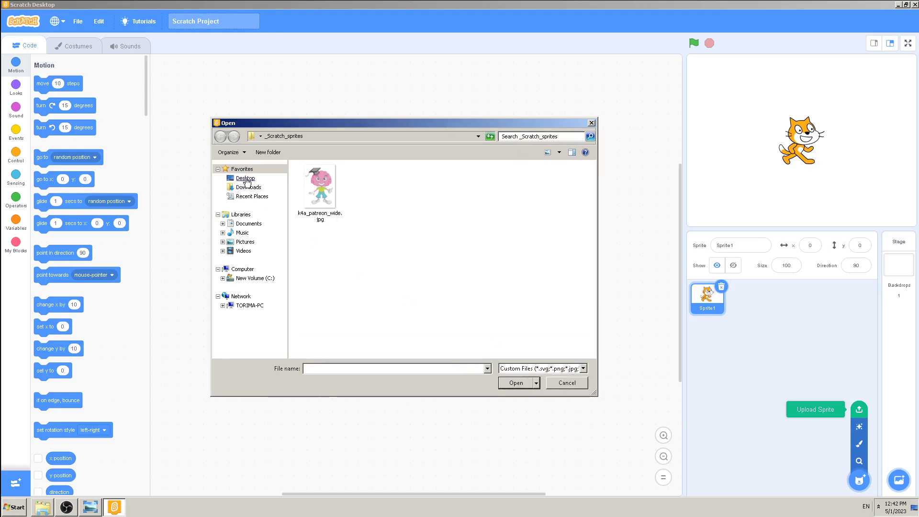
Browse from Desktop into the _Scratch_sprites folder
click(244, 178)
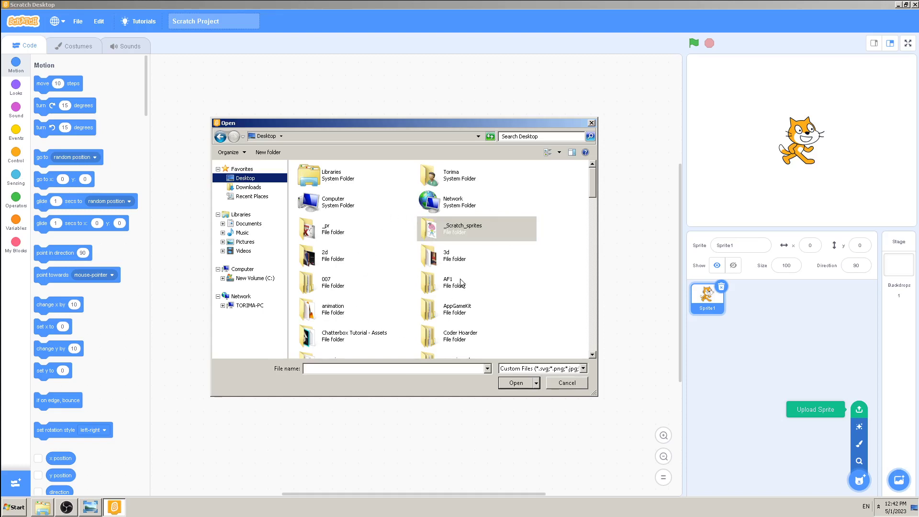
click(431, 231)
double_click(464, 230)
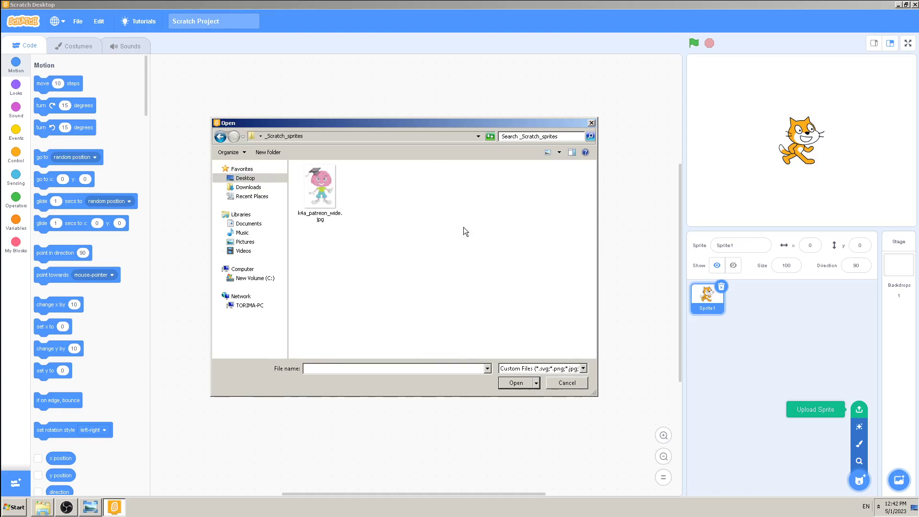
click(248, 178)
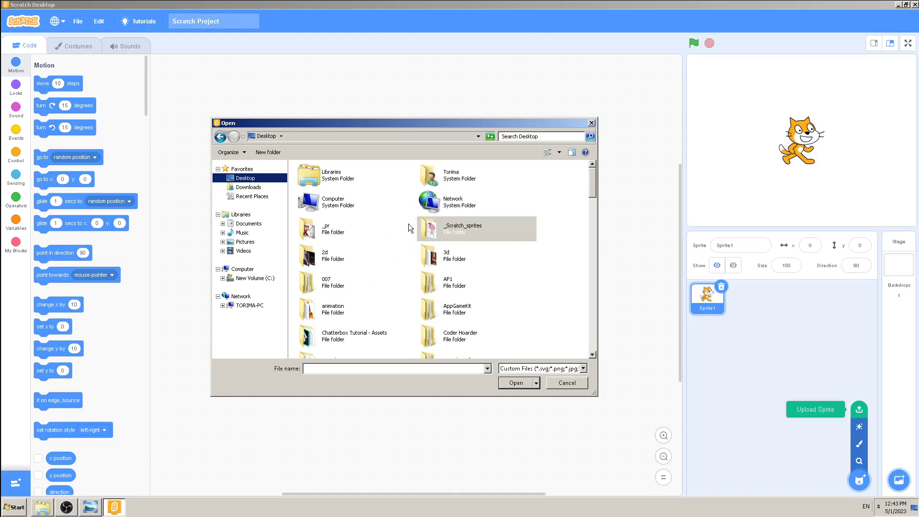
click(447, 234)
double_click(451, 230)
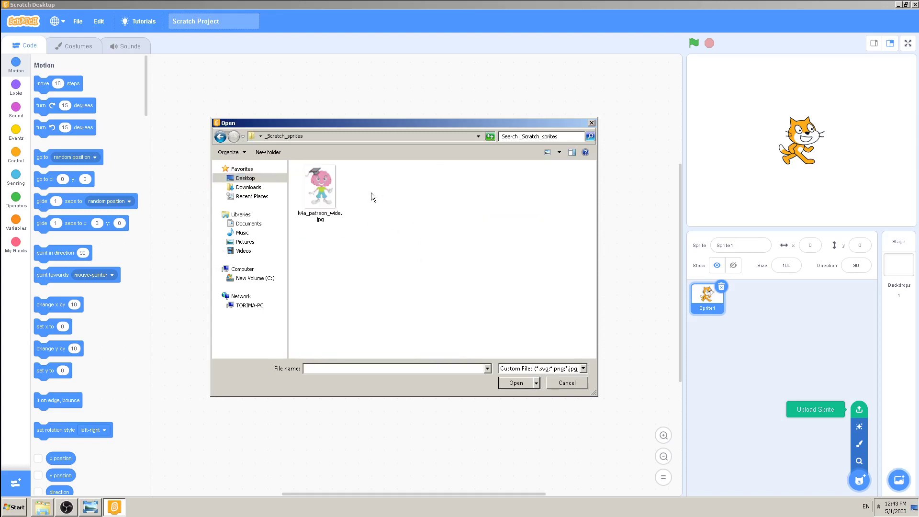
Select k4a_patreon_wide.jpg, toggle the file-type filter back, and upload it as a sprite
click(331, 194)
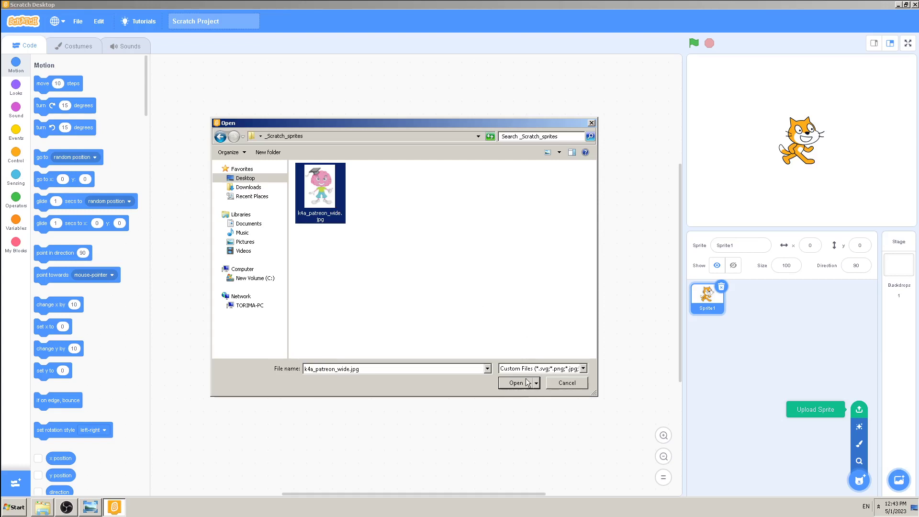
click(583, 370)
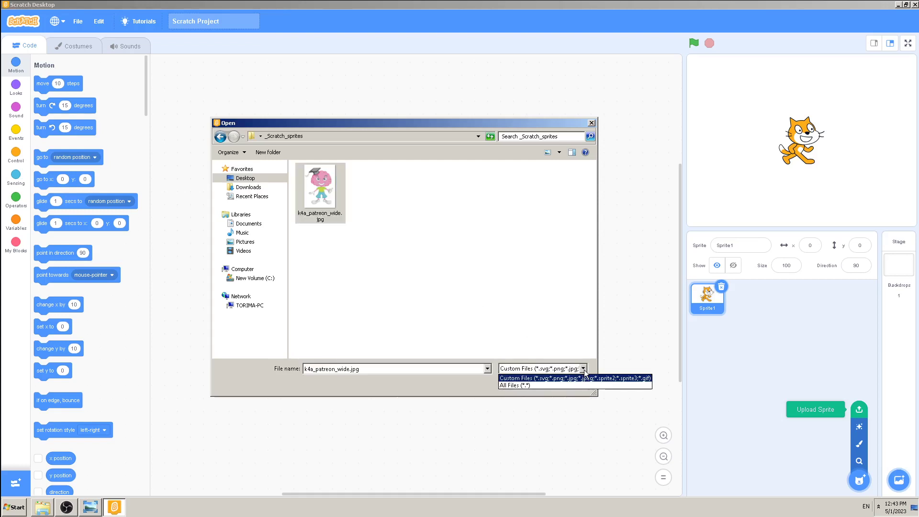
click(537, 386)
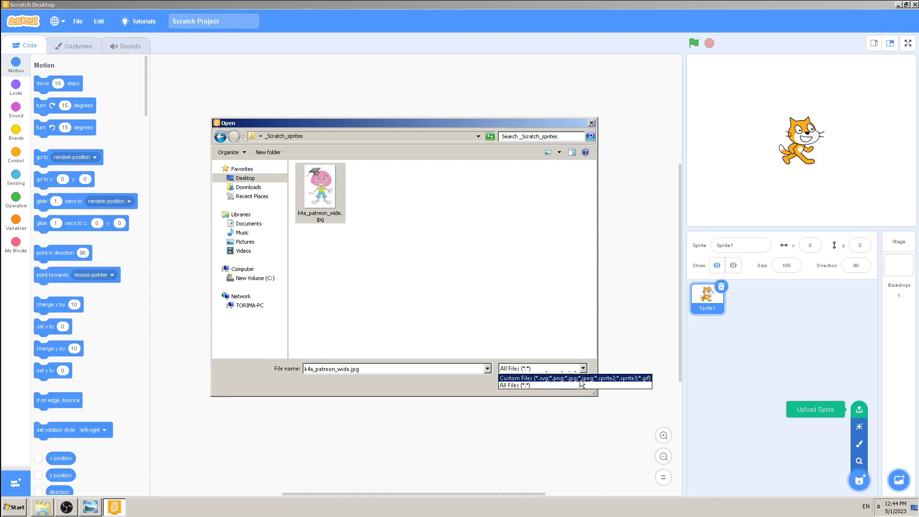
click(648, 380)
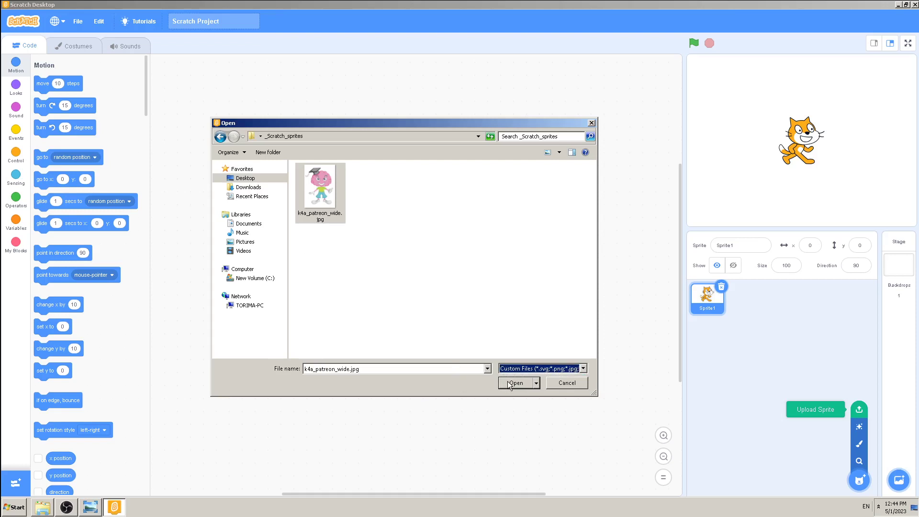
click(511, 383)
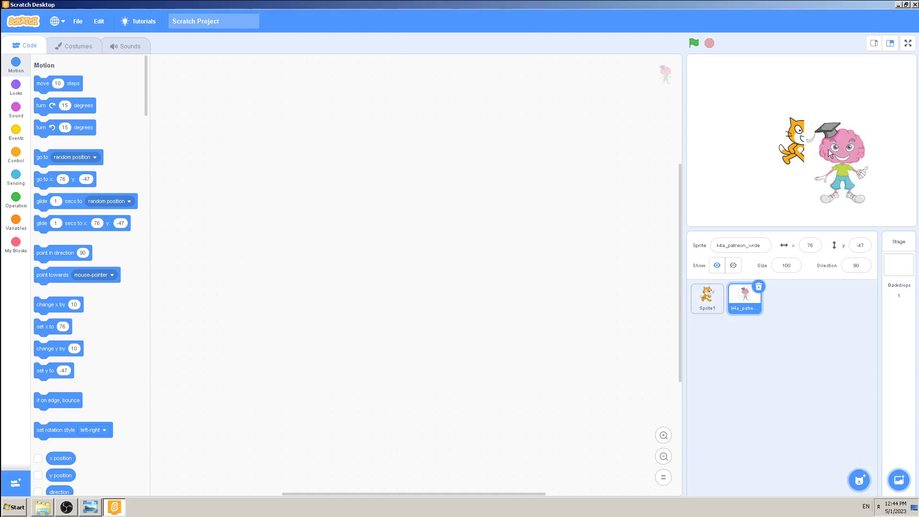
Drag the brain mascot to the right of the cat on the stage
mouse_move(845, 160)
mouse_down()
mouse_move(810, 124)
mouse_move(747, 130)
mouse_move(791, 142)
mouse_move(846, 138)
mouse_move(745, 153)
mouse_up()
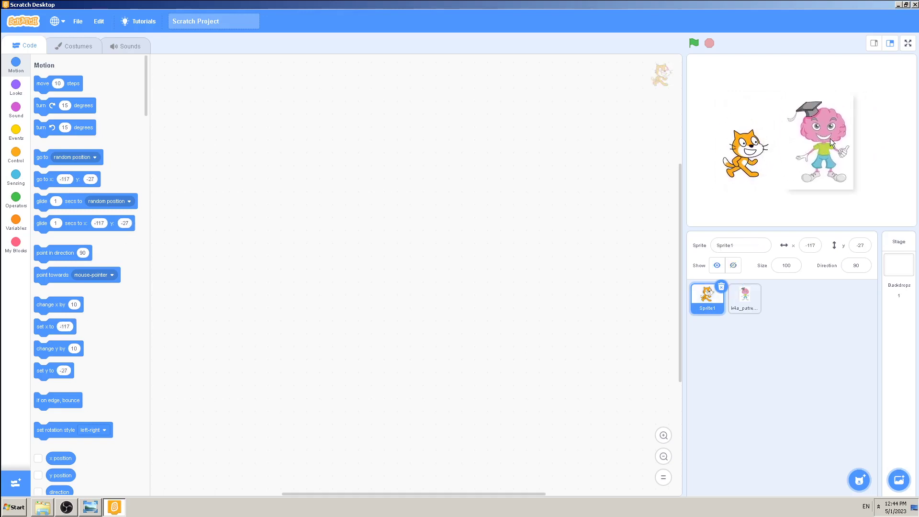
drag(840, 143, 835, 138)
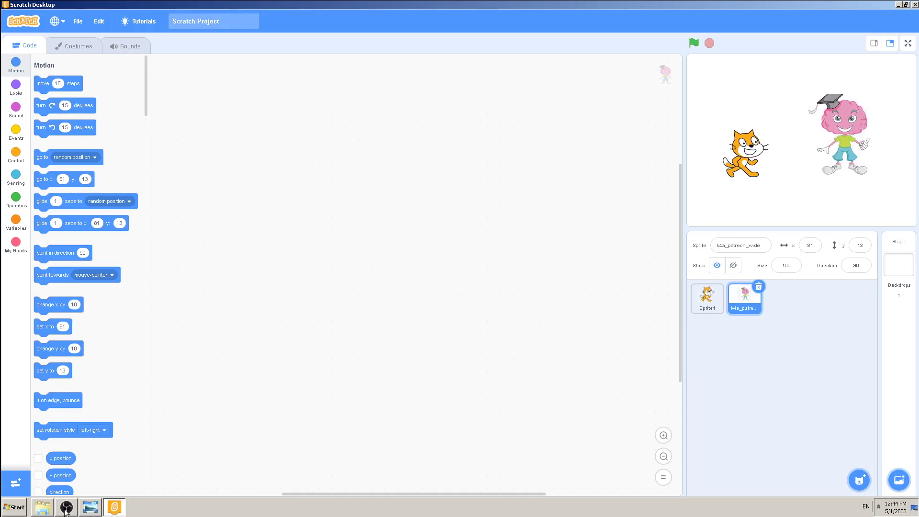
mouse_move(859, 479)
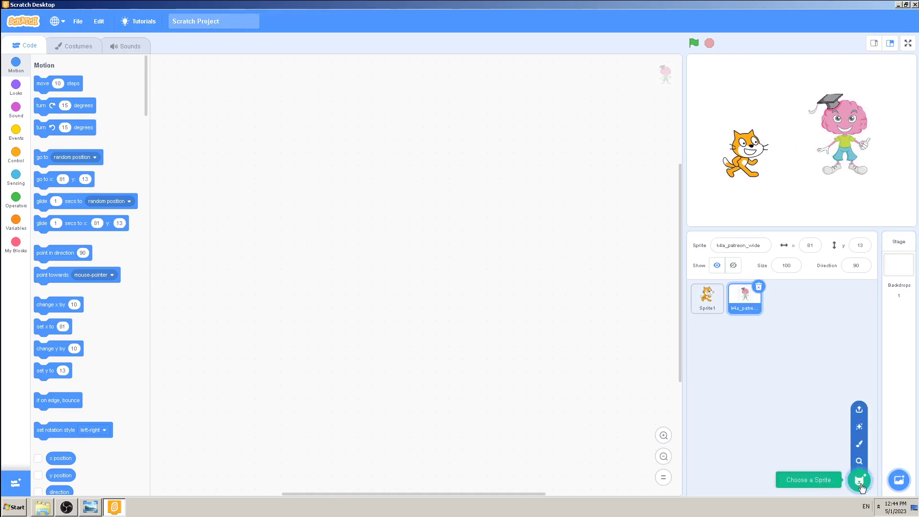
Upload k4a_patreon_wide.jpg again as a second brain mascot and move it left
click(860, 409)
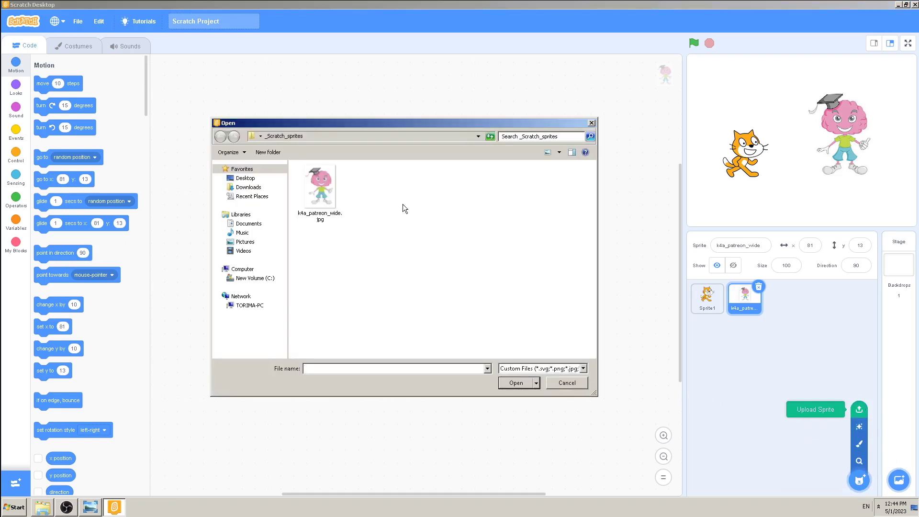
click(319, 194)
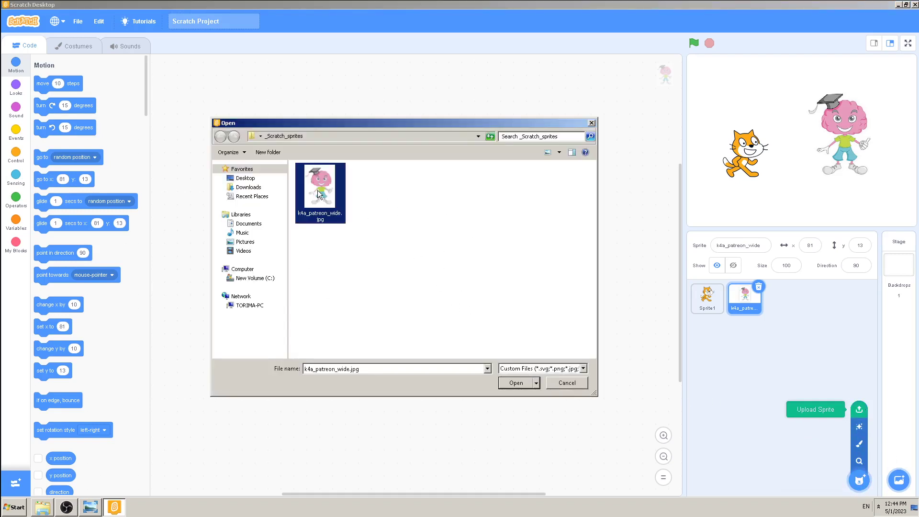
click(516, 383)
drag(781, 157, 750, 133)
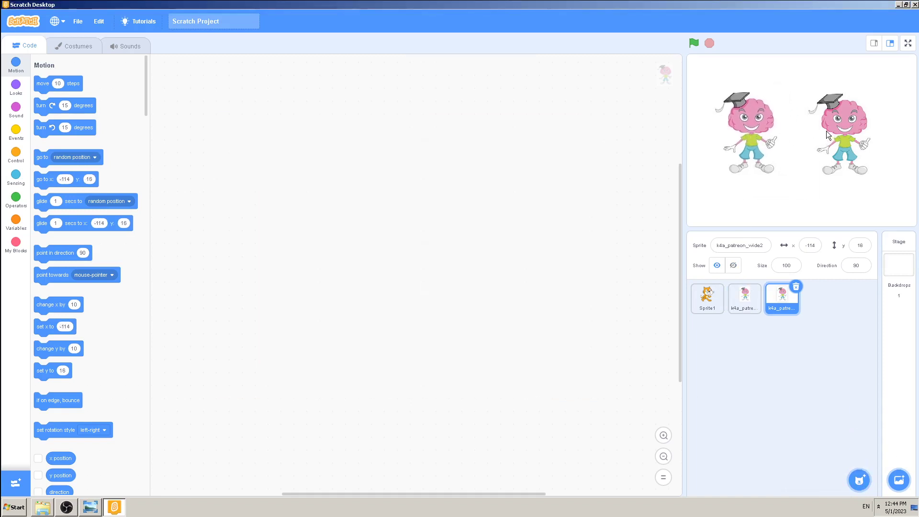
Add another Cat sprite from the library, placed below the right brain mascot
click(857, 483)
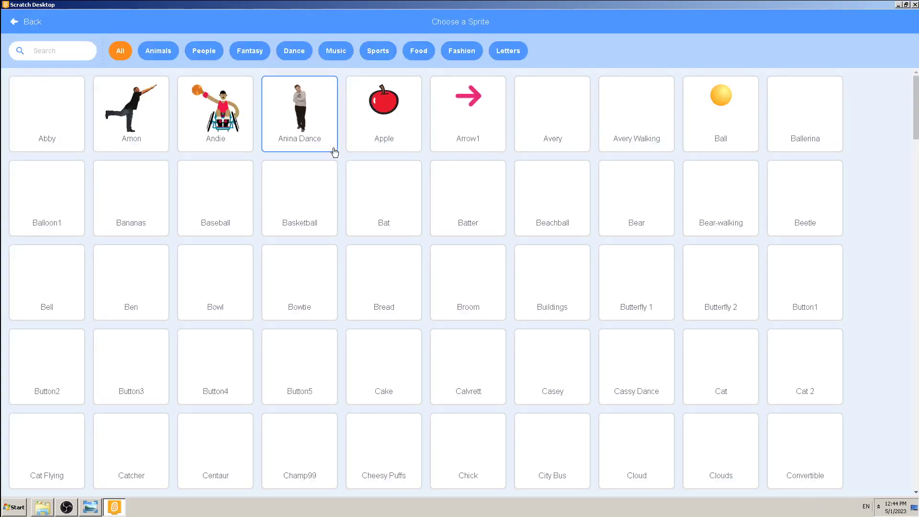
click(720, 363)
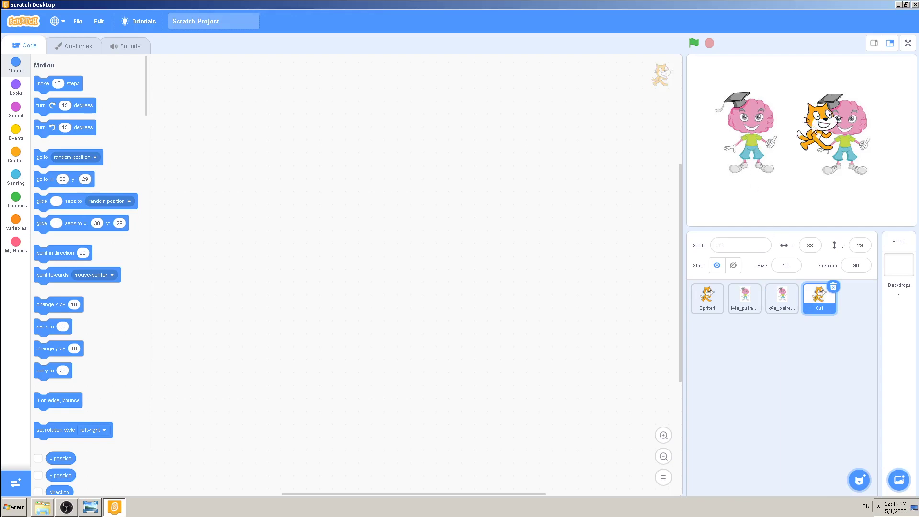
drag(819, 129, 812, 176)
Arrange brains in the top row and cats below, then switch to Photo Viewer
drag(750, 136, 768, 119)
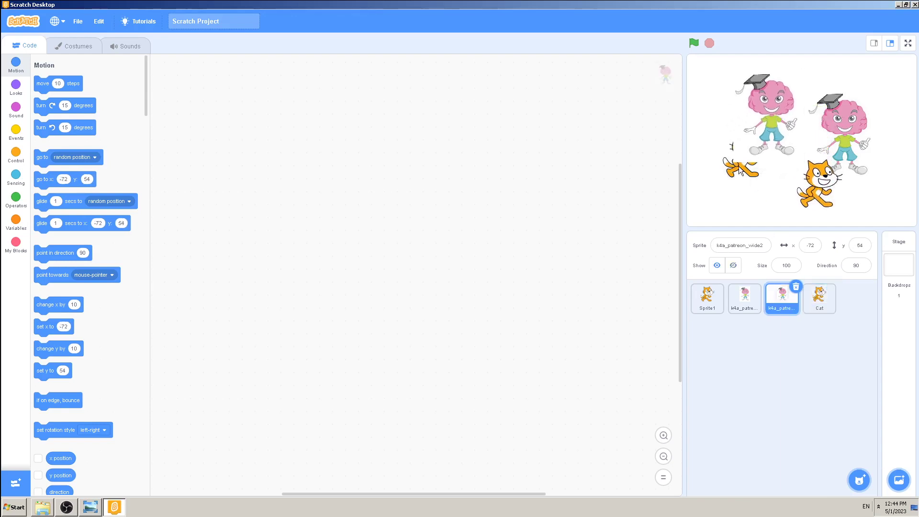
drag(736, 200, 742, 208)
drag(764, 127, 742, 127)
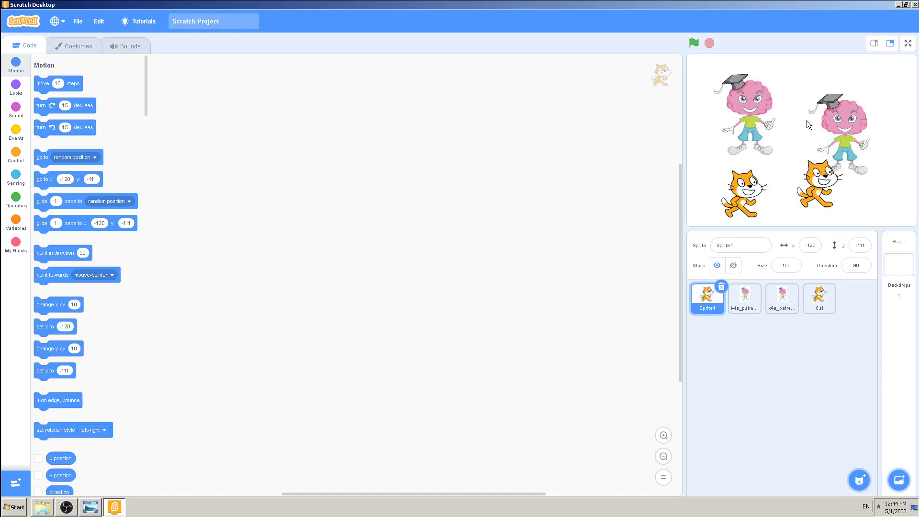
drag(836, 133, 844, 118)
drag(814, 188, 841, 195)
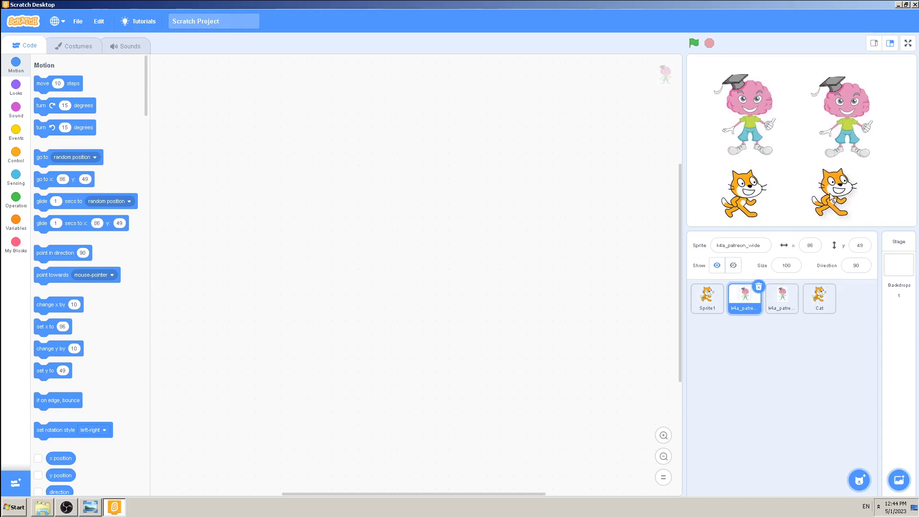
click(841, 196)
drag(739, 193, 752, 192)
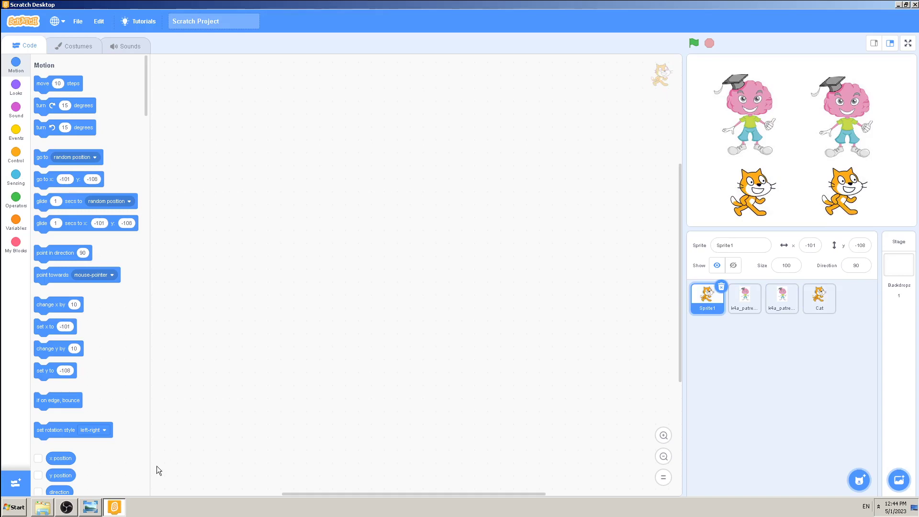
click(91, 508)
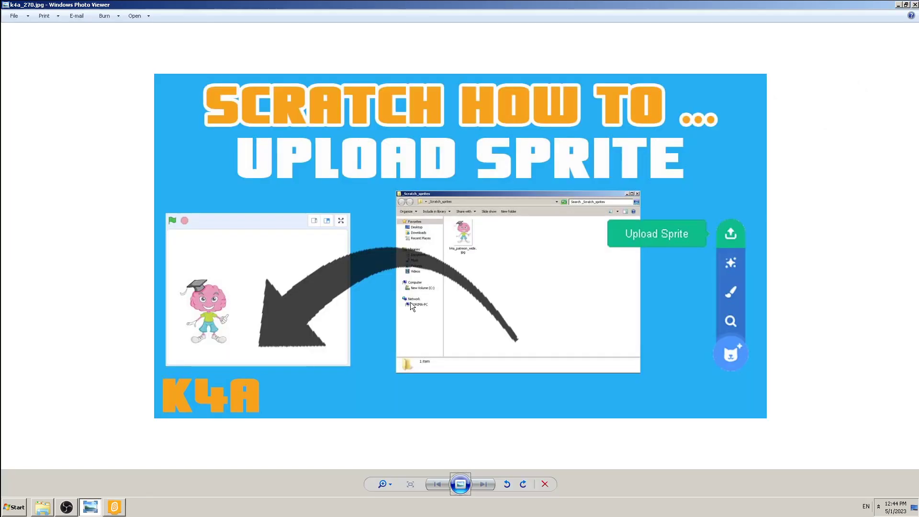